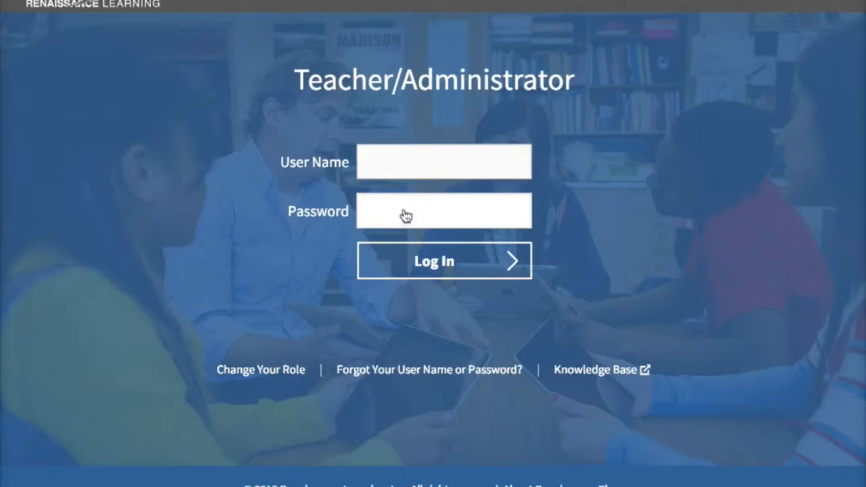
# - Sign in with the teacher's user name and password to reach the Home page
pyautogui.press('Tab')
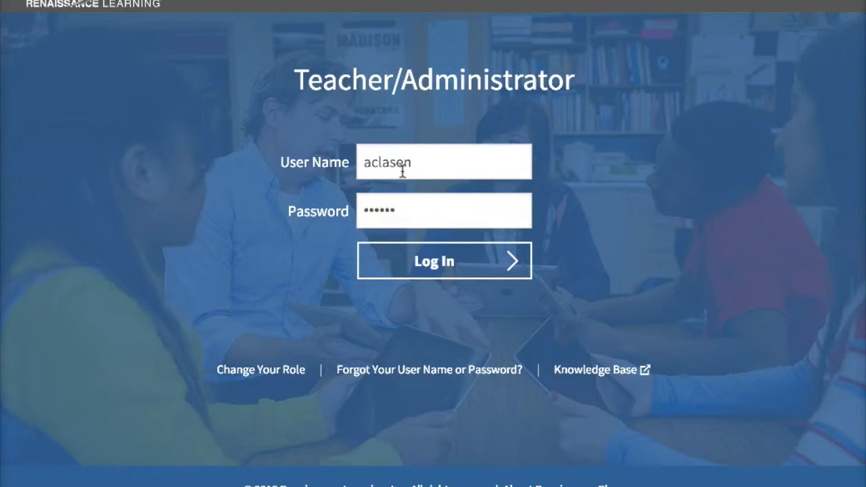
pyautogui.press('Return')
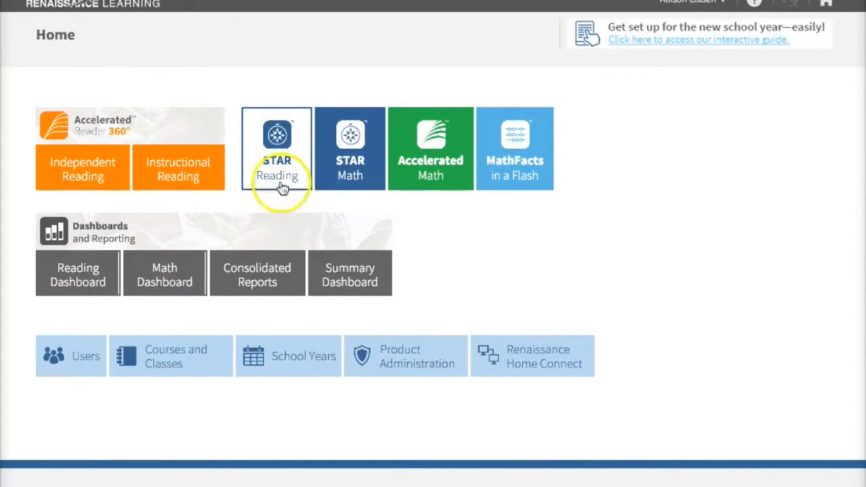
# - Open the STAR Reading Reports page from the STAR Reading tile
pyautogui.click(277, 137)
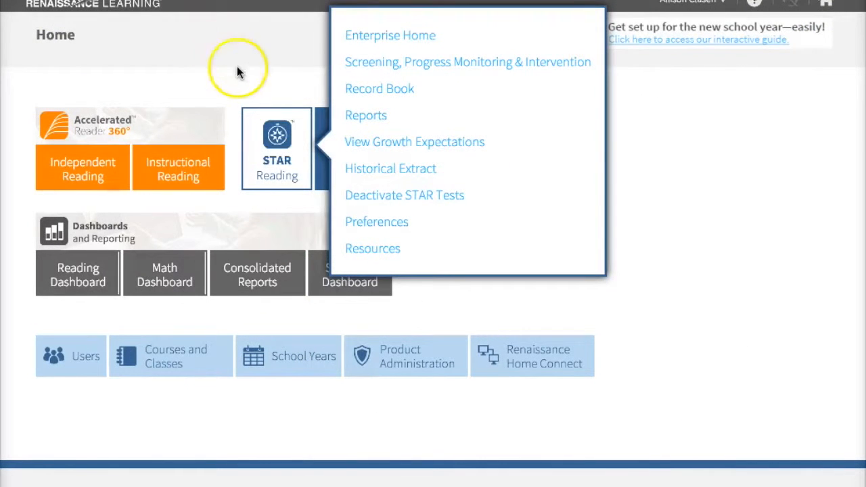
pyautogui.click(360, 116)
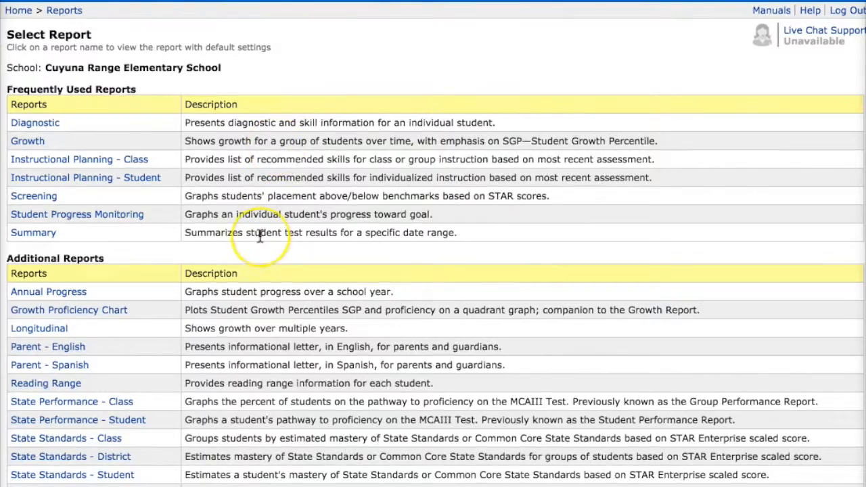
# - Set up the State Performance – Class report for the 5th Grade 2014-2015 class, Range 1 starting 9/8/2014
pyautogui.scroll(-3, 259, 236)
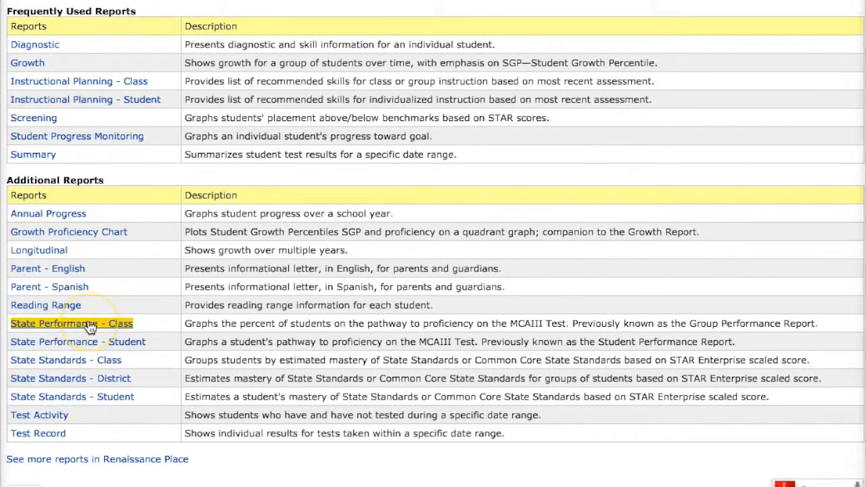
pyautogui.click(91, 325)
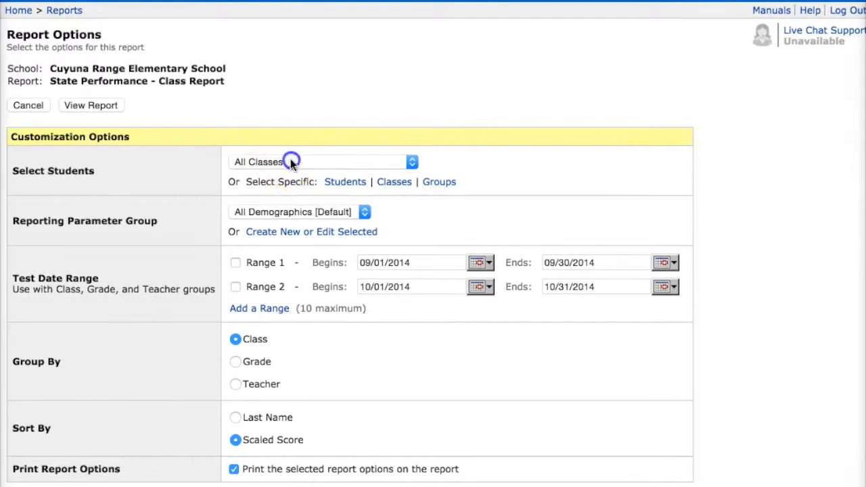
pyautogui.click(291, 162)
pyautogui.click(292, 172)
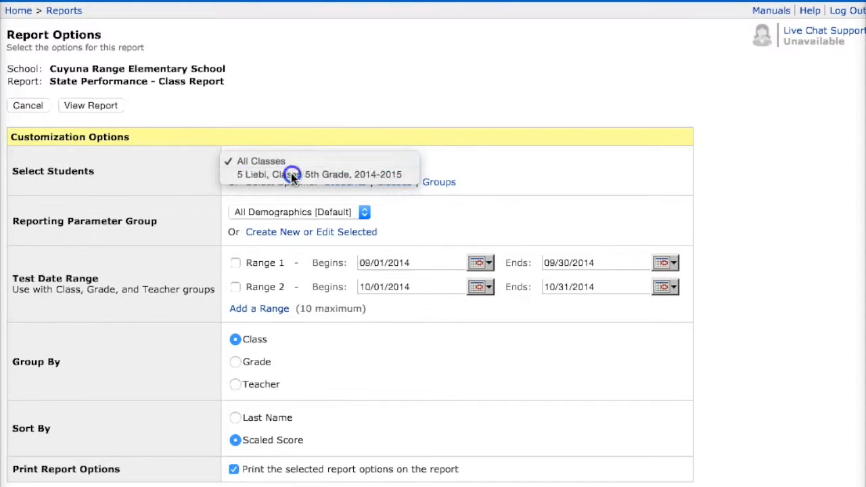
pyautogui.click(237, 262)
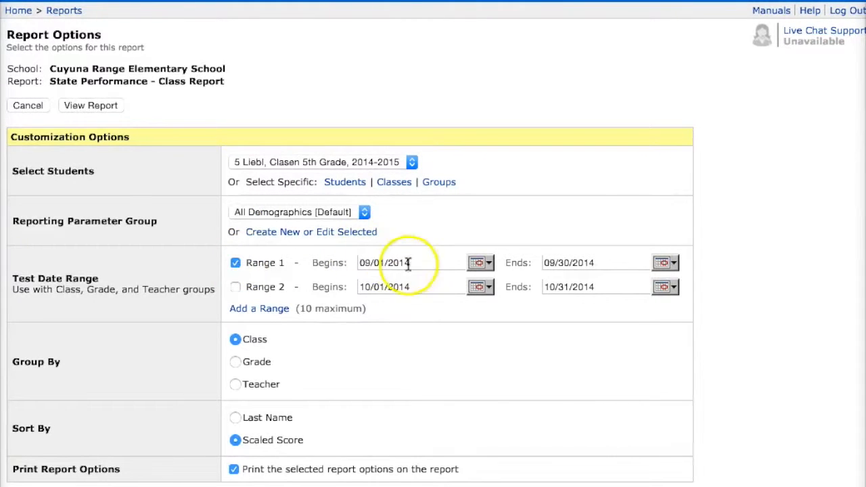
pyautogui.click(479, 263)
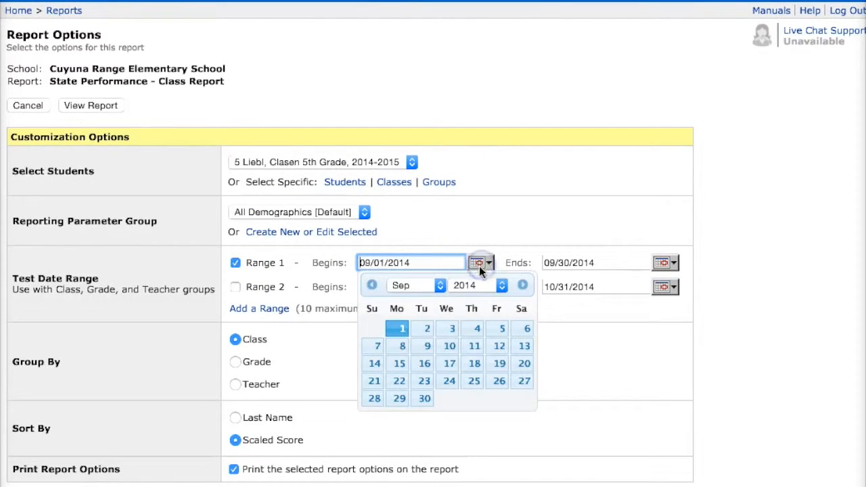
pyautogui.click(400, 347)
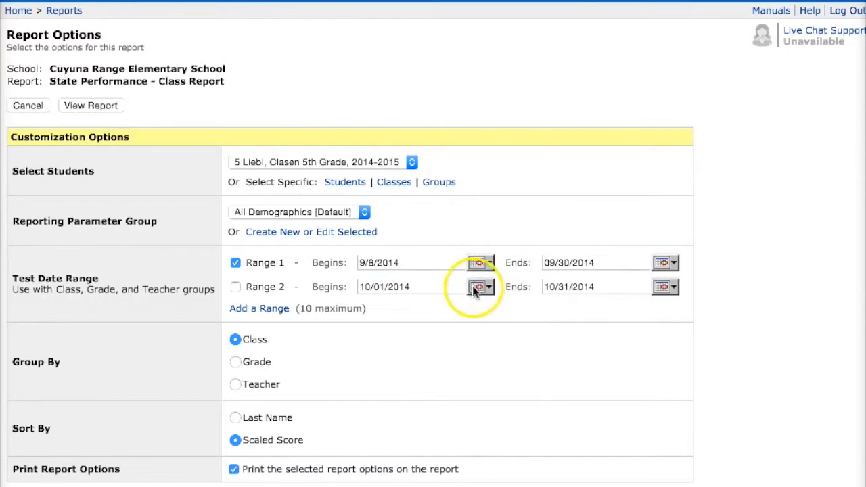
# - Adjust the Range 2 start date calendar's year and month
pyautogui.click(476, 287)
pyautogui.click(501, 310)
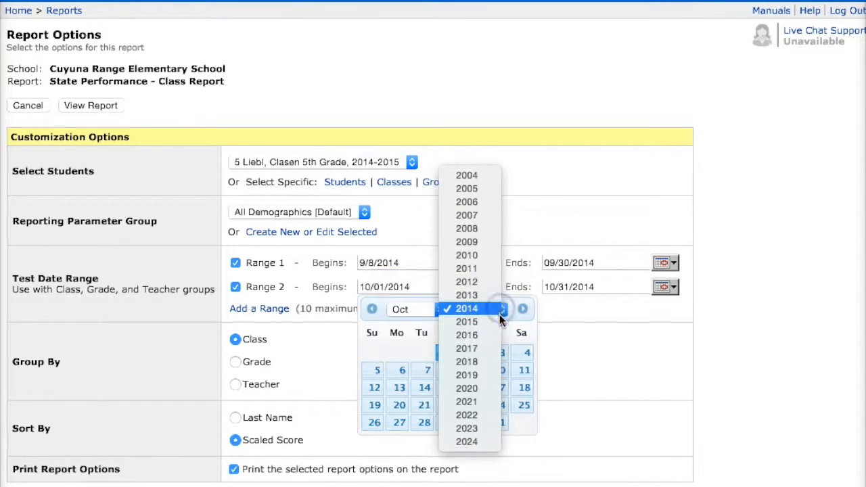
pyautogui.click(501, 321)
pyautogui.click(440, 310)
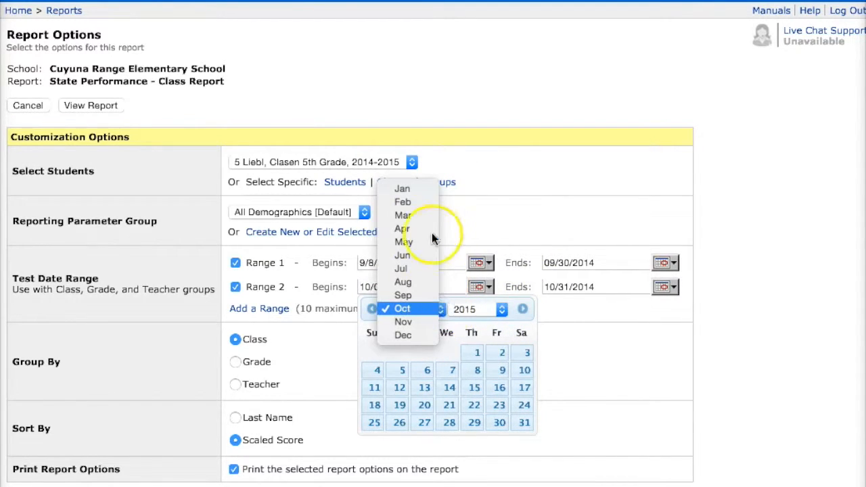
pyautogui.click(542, 246)
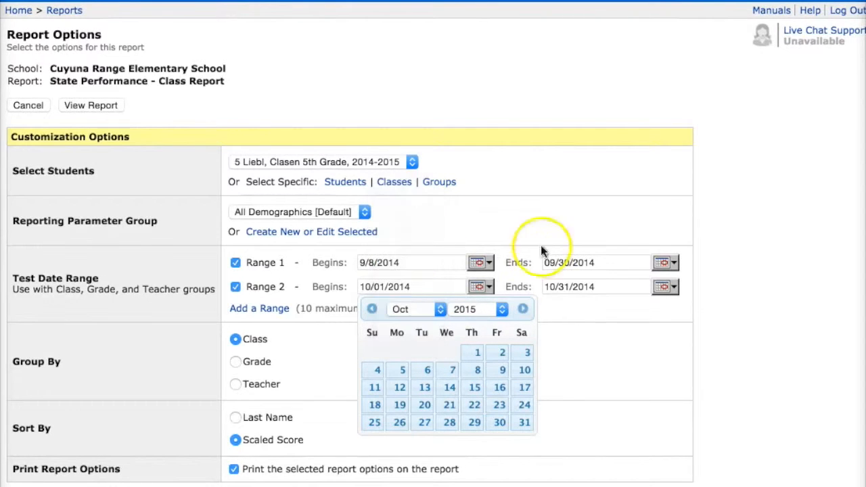
# - Switch the Range 2 end date calendar to May 2015
pyautogui.click(663, 287)
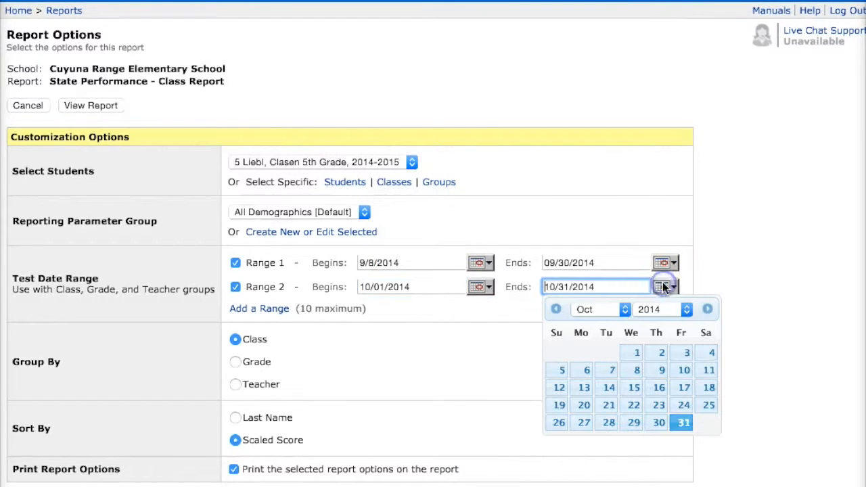
pyautogui.click(626, 309)
pyautogui.click(620, 238)
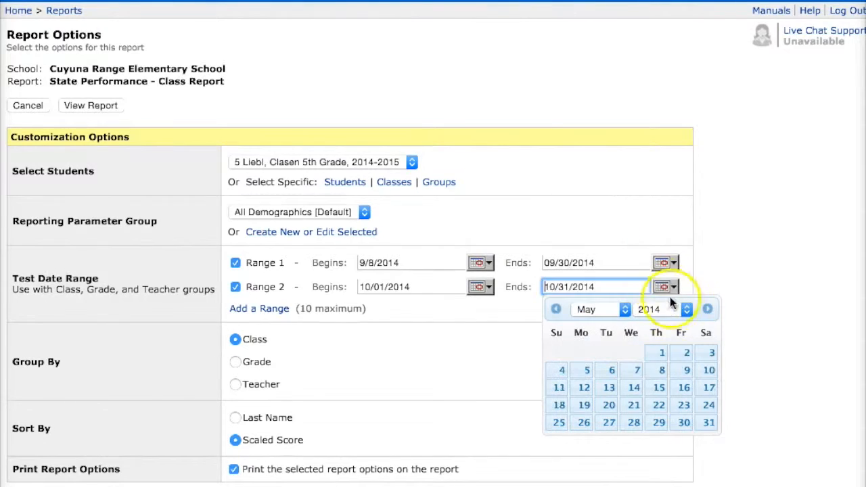
pyautogui.click(685, 310)
pyautogui.click(678, 319)
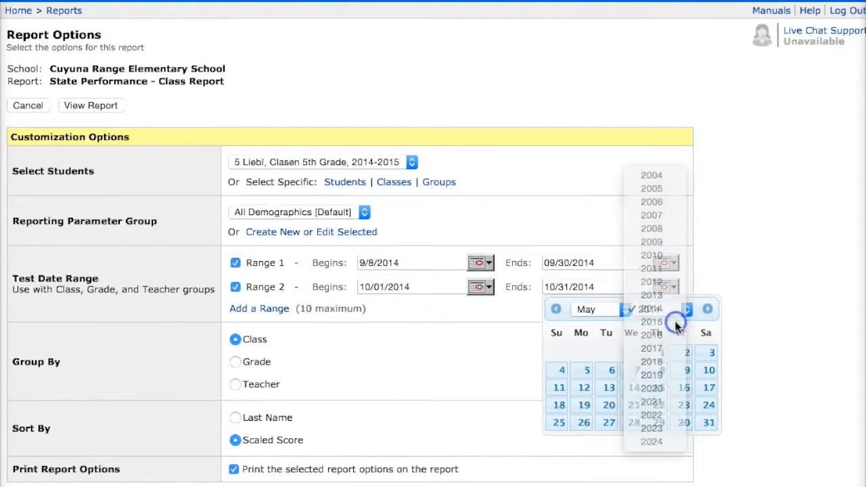
pyautogui.click(748, 309)
# - Set the Range 2 end date to 5/31/2015 and view the report
pyautogui.click(664, 287)
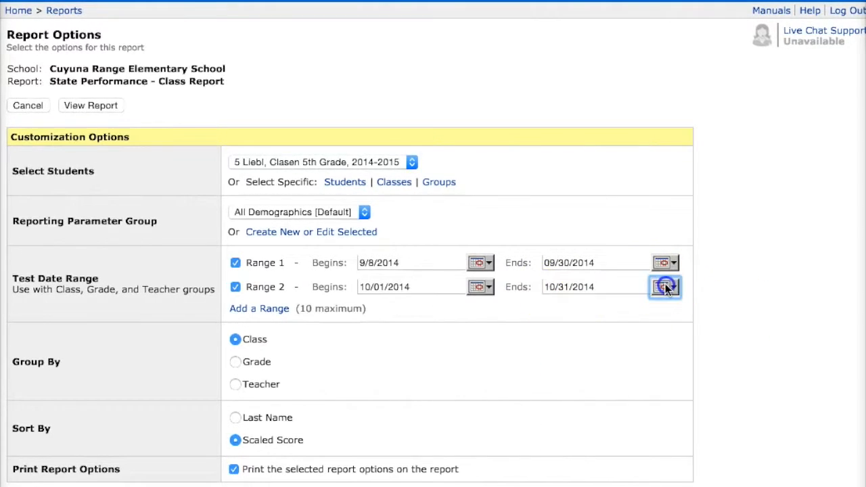
pyautogui.click(623, 309)
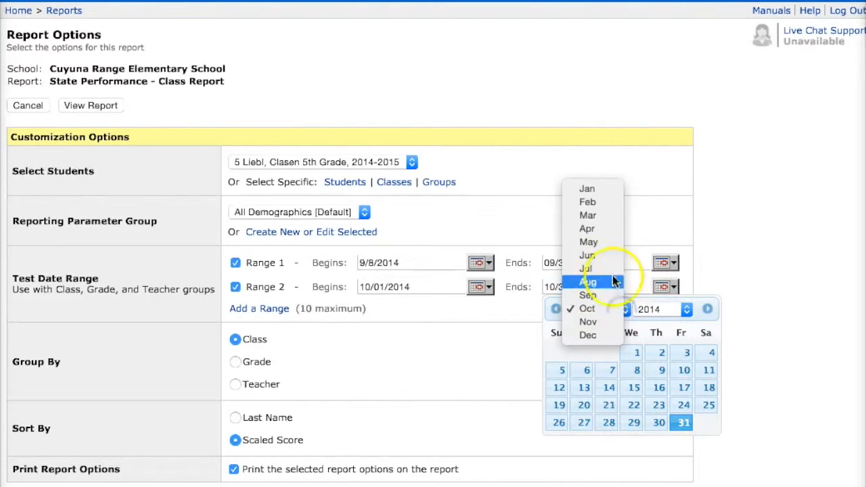
pyautogui.click(640, 279)
pyautogui.click(664, 308)
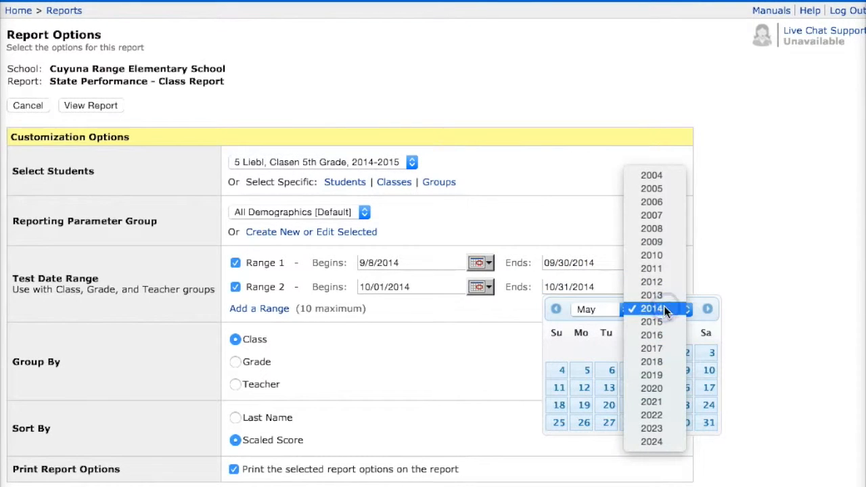
pyautogui.click(665, 321)
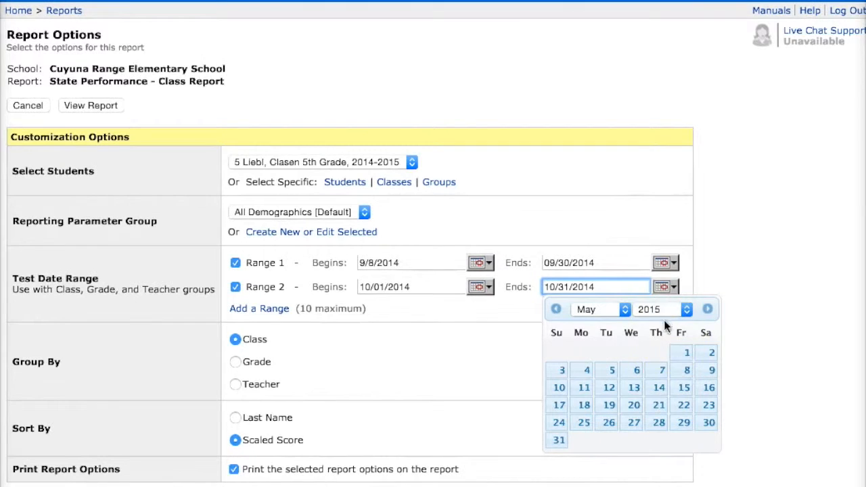
pyautogui.click(559, 440)
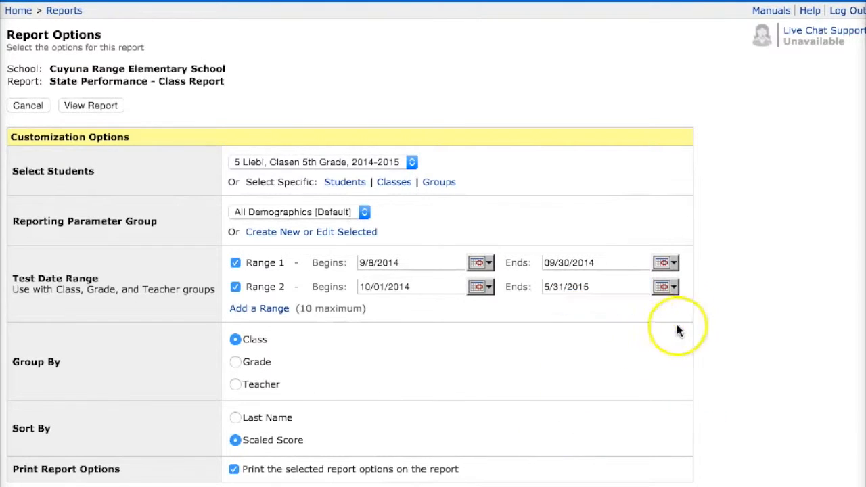
pyautogui.scroll(-2, 722, 406)
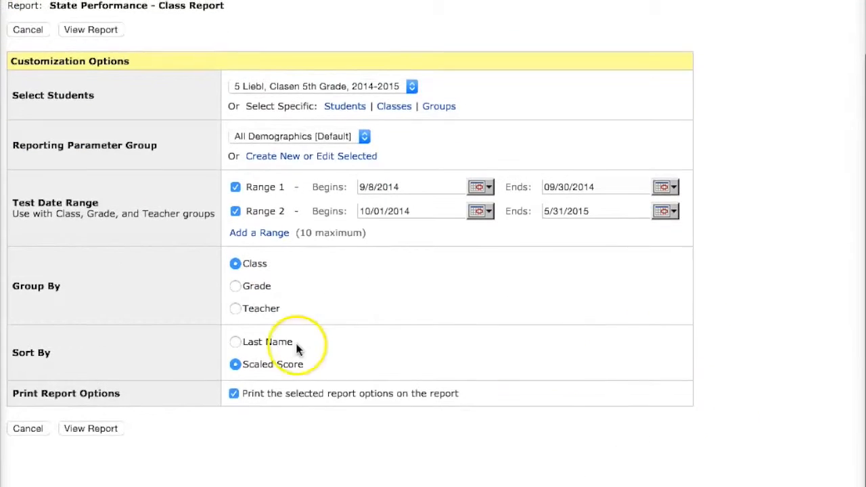
pyautogui.click(74, 432)
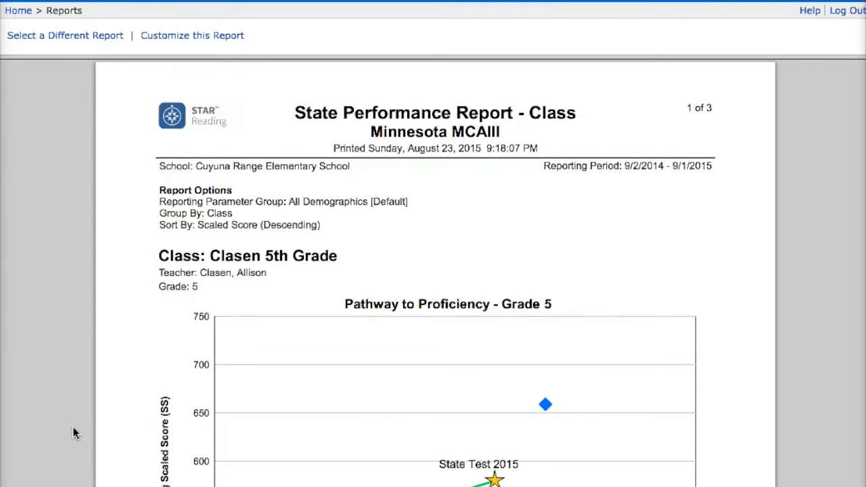
# - Scroll the report down to the Students Below Pathway to Proficiency table
pyautogui.scroll(-5, 74, 433)
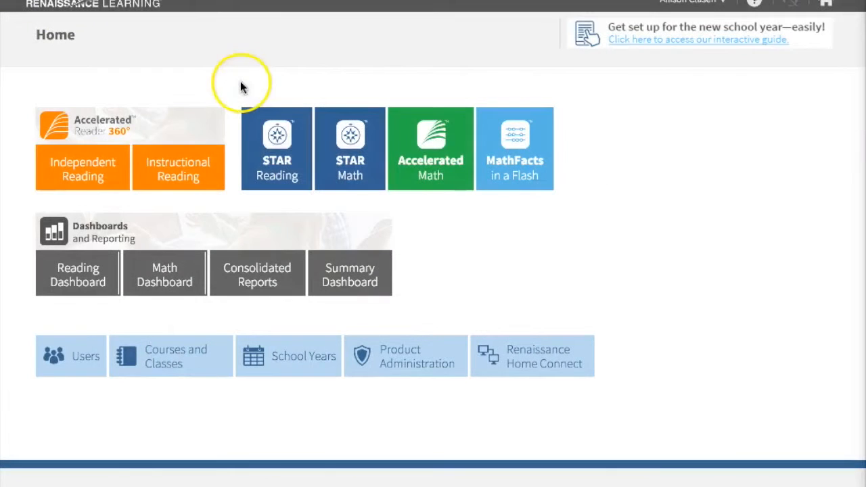
# - Open the State Standards – Class report options and set the reporting period to 5/31/2015
pyautogui.click(282, 163)
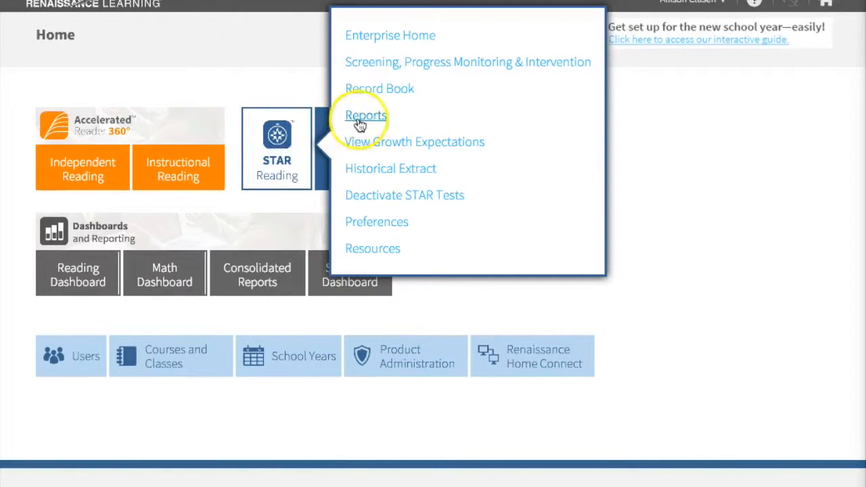
pyautogui.click(359, 123)
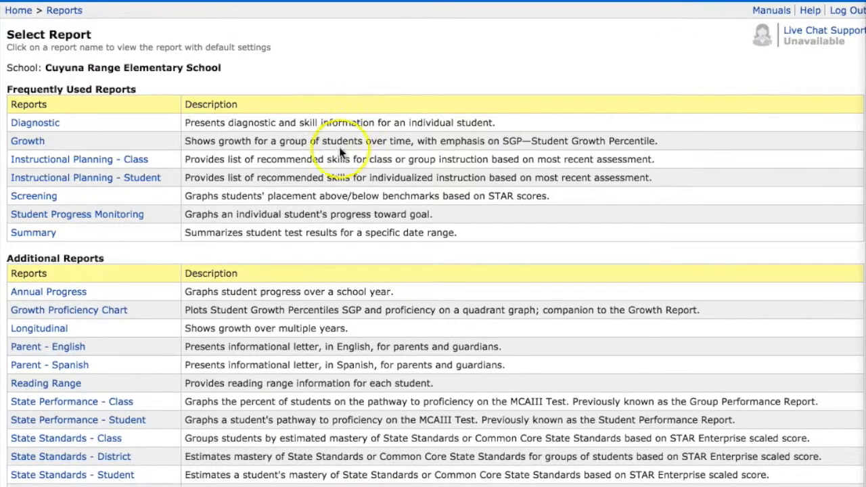
pyautogui.scroll(-3, 290, 252)
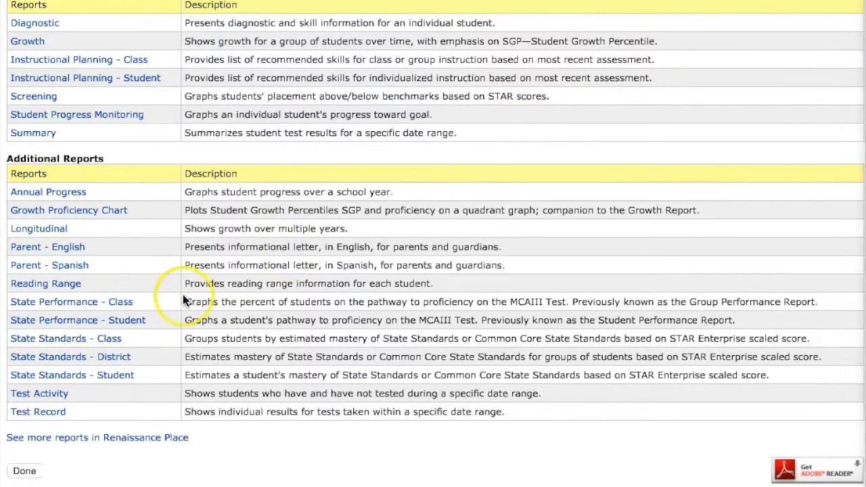
pyautogui.click(87, 340)
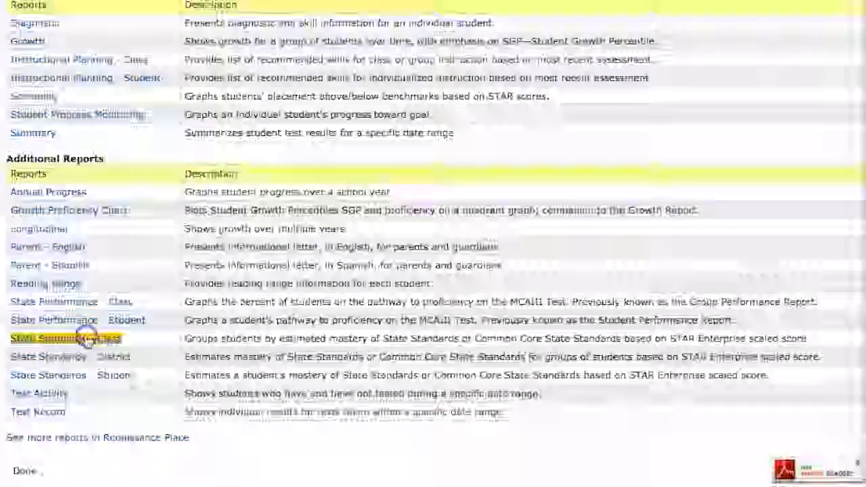
pyautogui.click(376, 264)
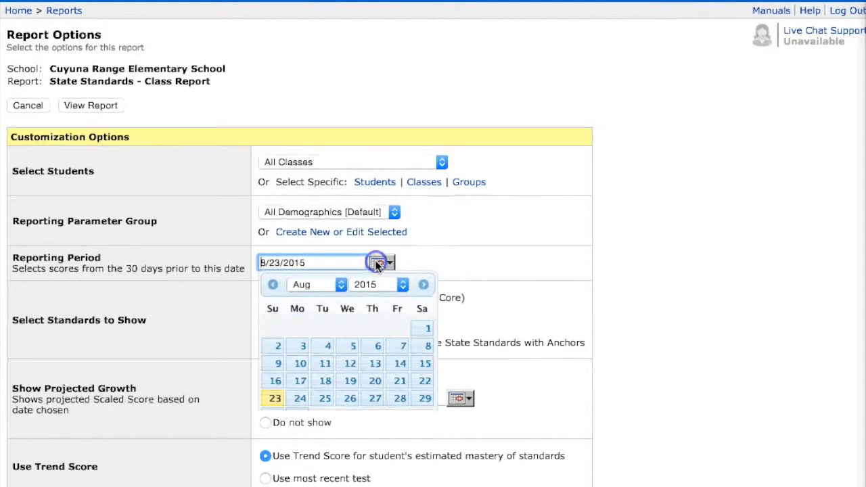
pyautogui.click(342, 285)
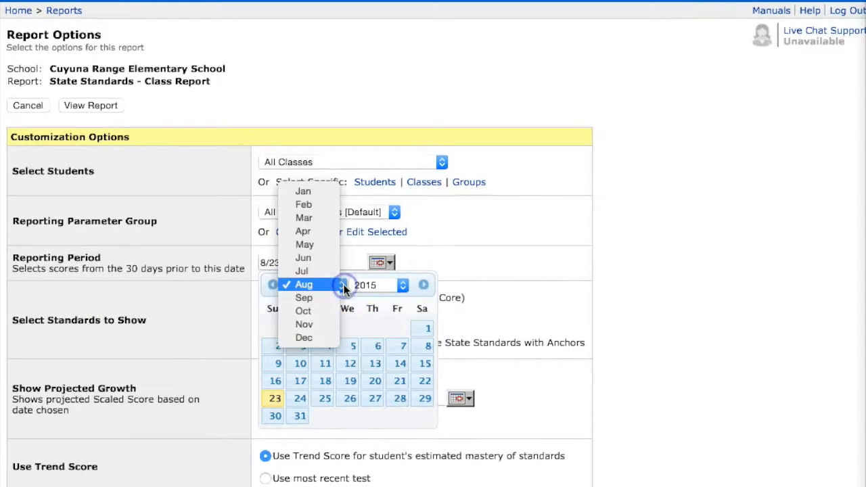
pyautogui.click(327, 245)
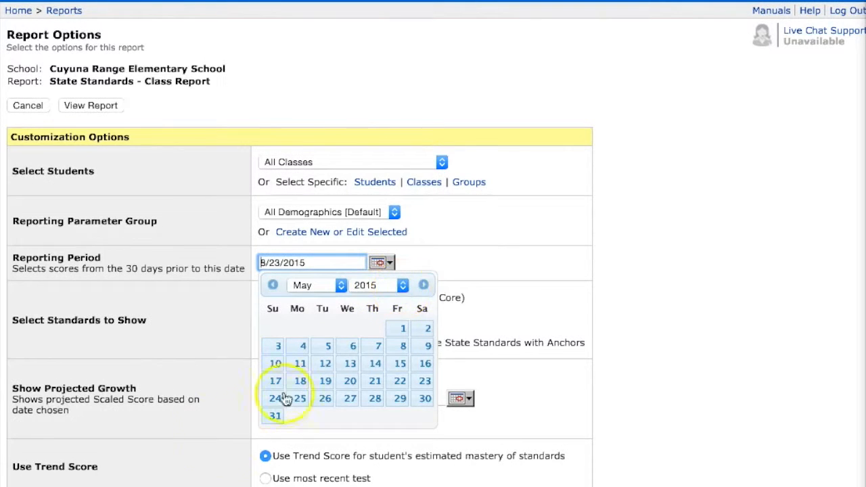
pyautogui.click(276, 417)
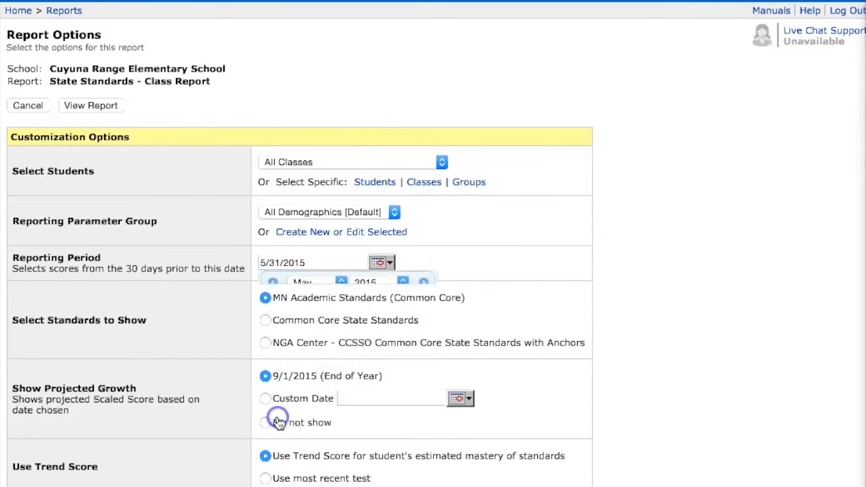
# - Select the 5th Grade 2014-2015 class and generate the report
pyautogui.click(332, 168)
pyautogui.click(330, 172)
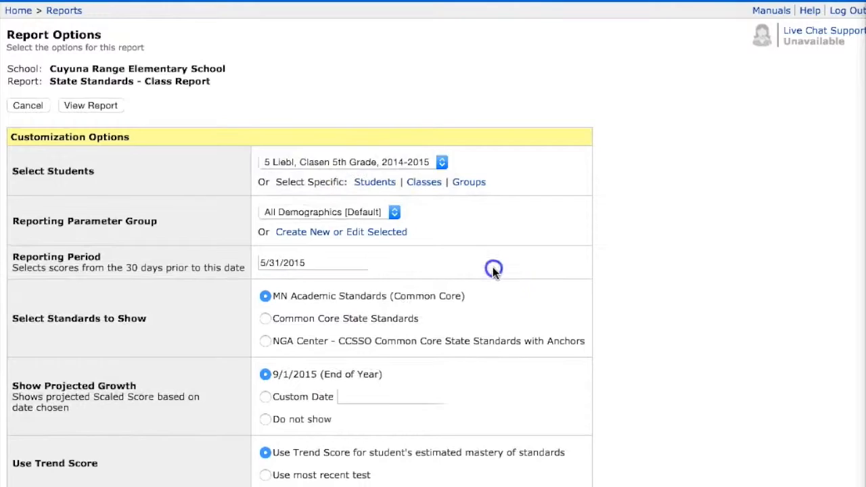
pyautogui.scroll(-5, 493, 266)
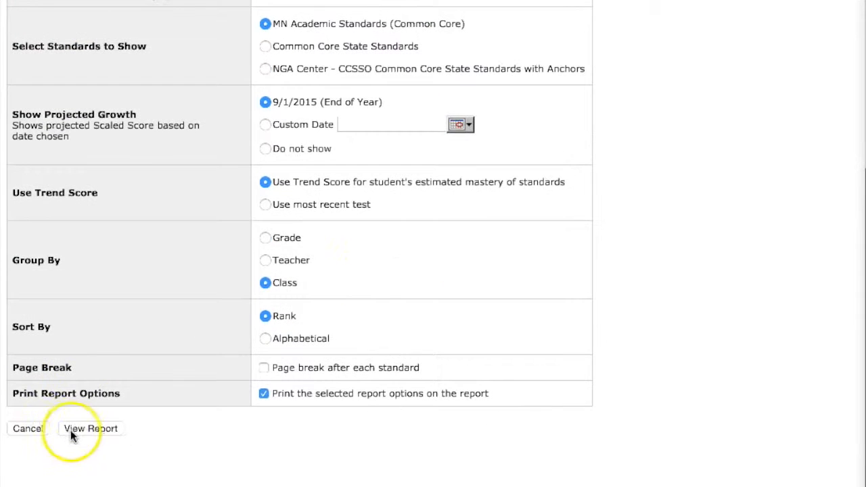
pyautogui.click(74, 436)
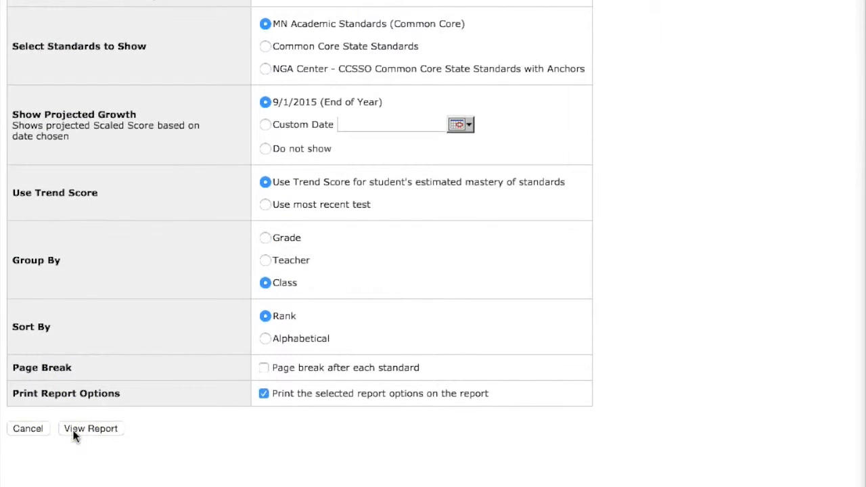